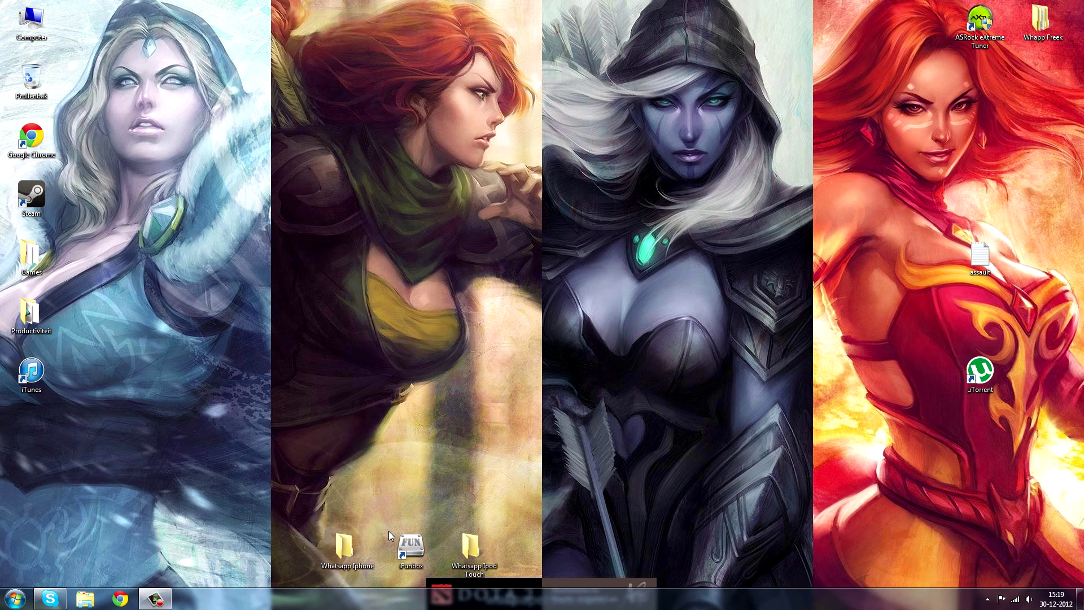
Launch iFunBox and select Documents and Library in WhatsApp's iPhone app folder
{"action": "left_click", "coordinate": [399, 553]}
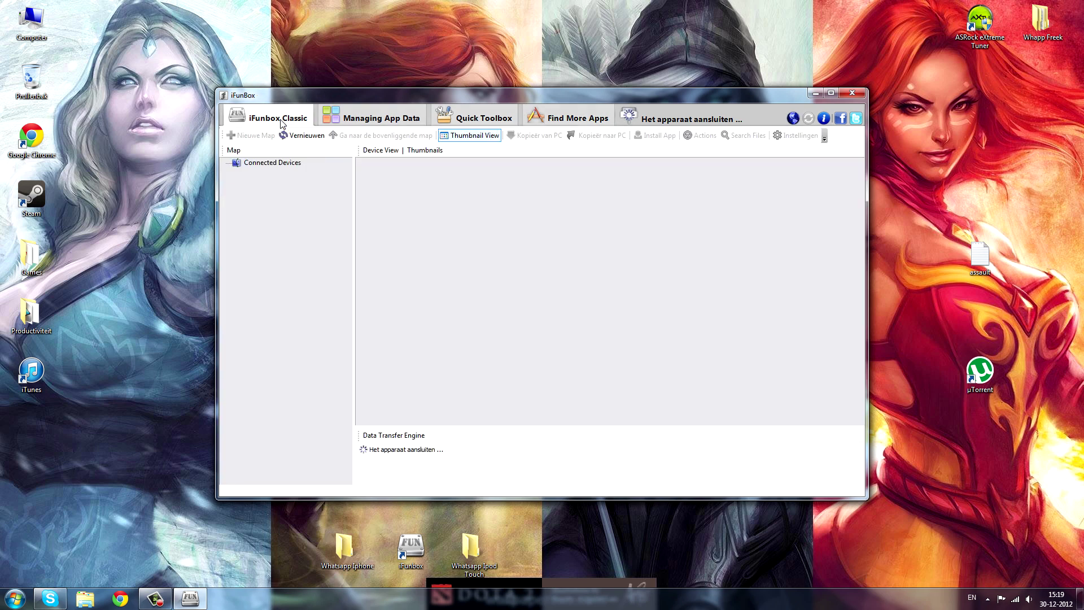
{"action": "left_click", "coordinate": [247, 183]}
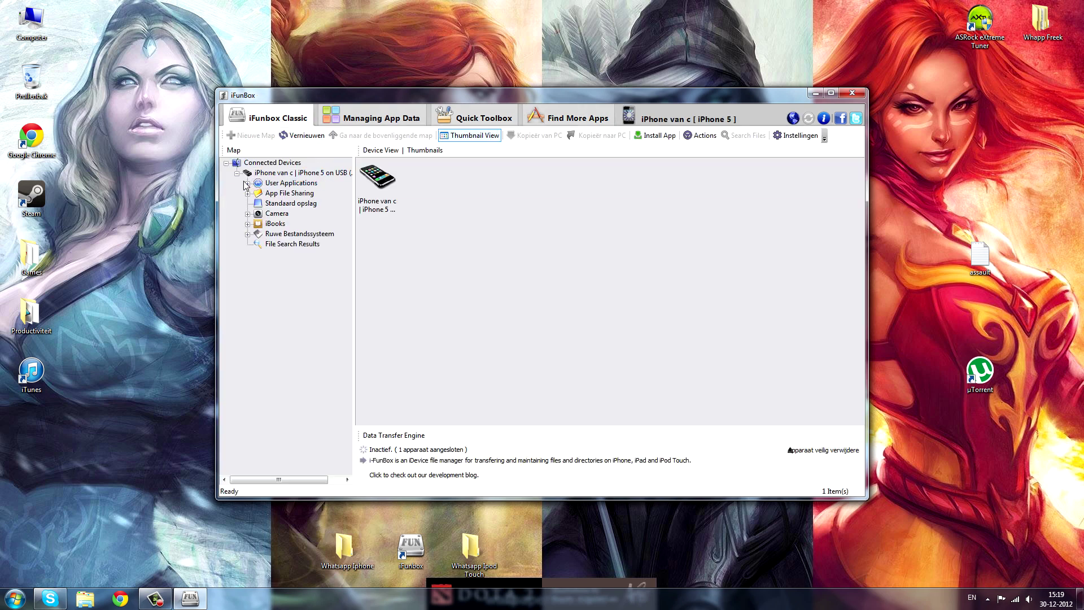
{"action": "left_click", "coordinate": [291, 274]}
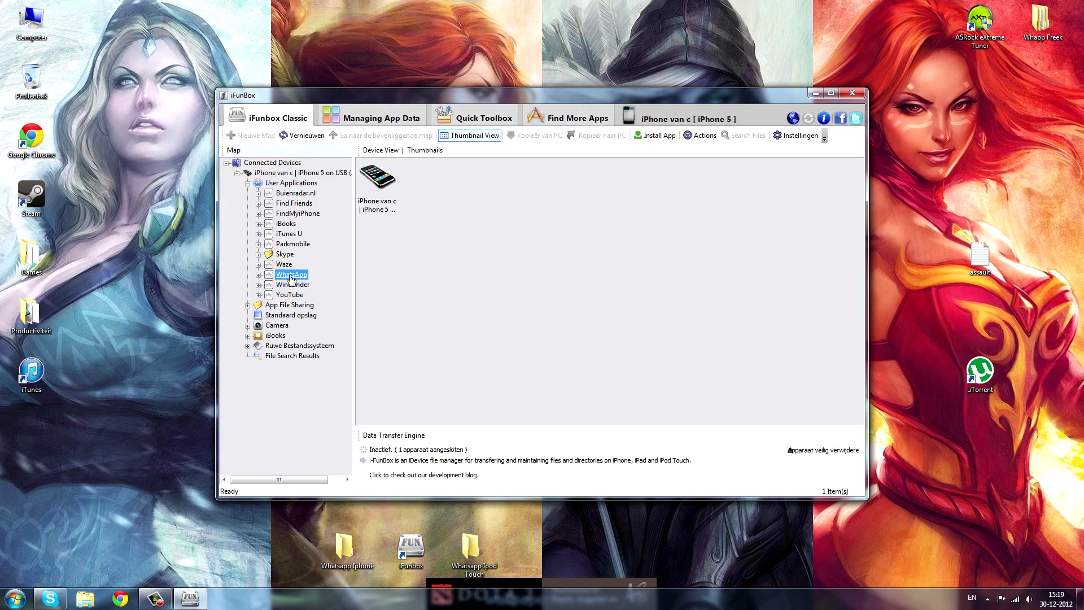
{"action": "left_click", "coordinate": [417, 194], "text": "shift"}
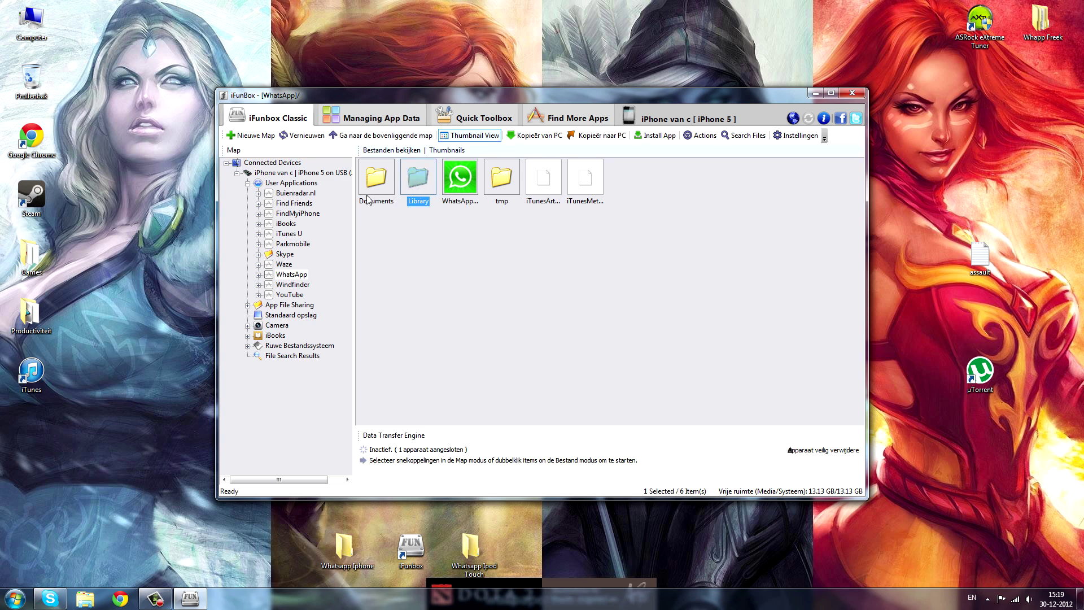
Copy the selected folders to the PC into Desktop\Whatsapp Iphone
{"action": "left_click", "coordinate": [591, 138]}
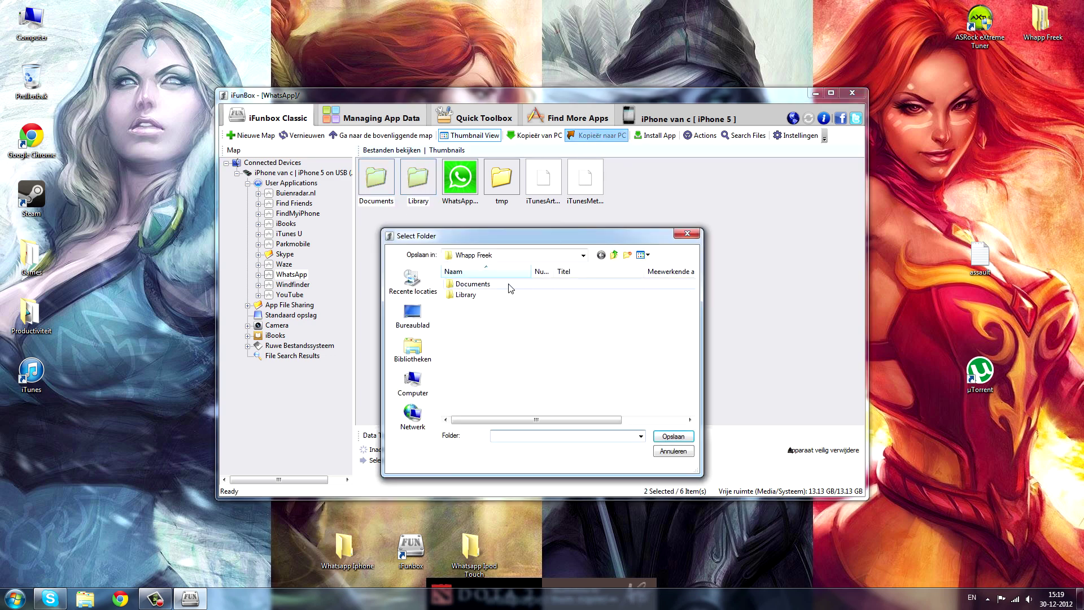
{"action": "left_click", "coordinate": [414, 315]}
{"action": "left_click", "coordinate": [500, 398]}
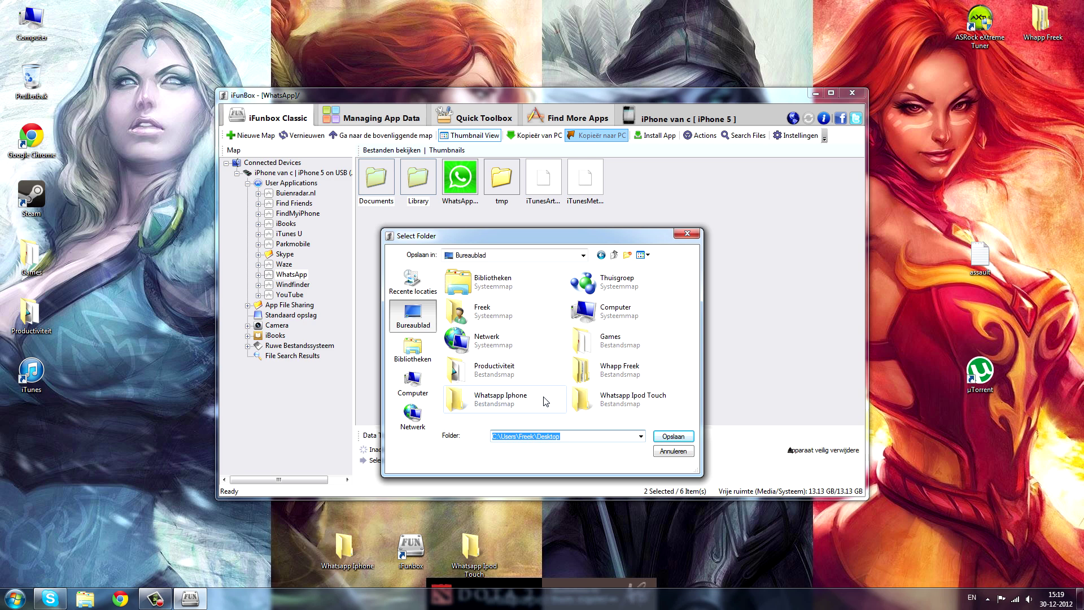
{"action": "left_click", "coordinate": [674, 437]}
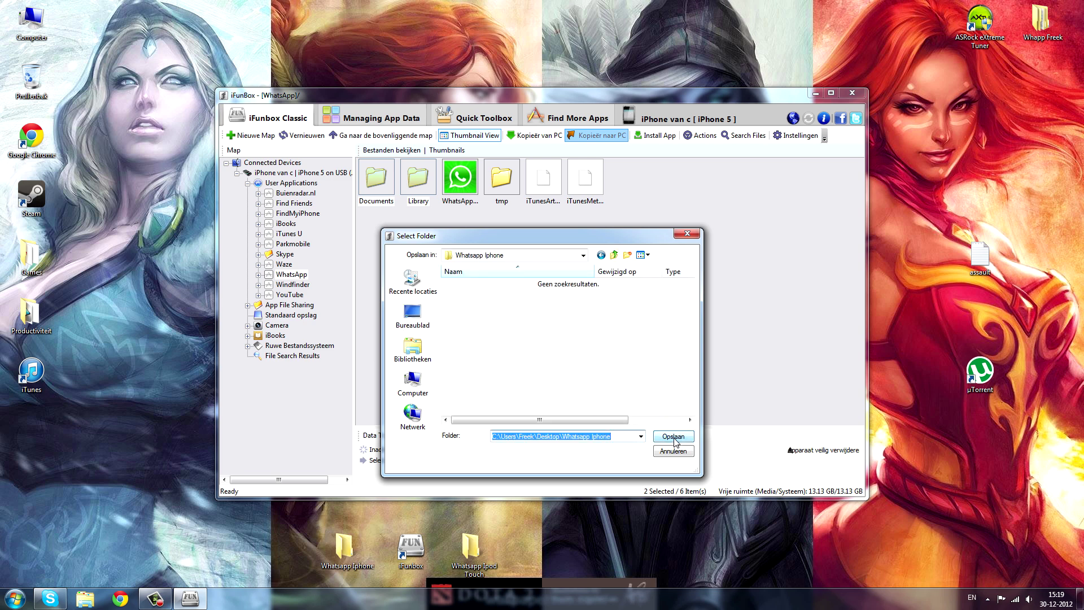
{"action": "left_click", "coordinate": [674, 438]}
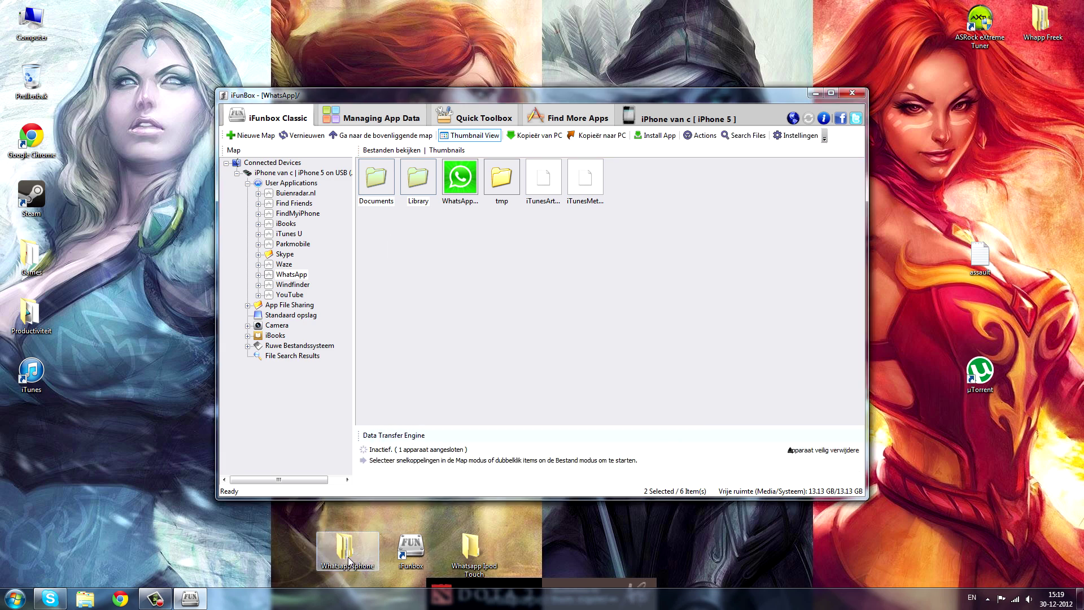
Check the copied folders in Whatsapp Iphone, then bring up the iPhone's safe-removal options
{"action": "double_click", "coordinate": [347, 551]}
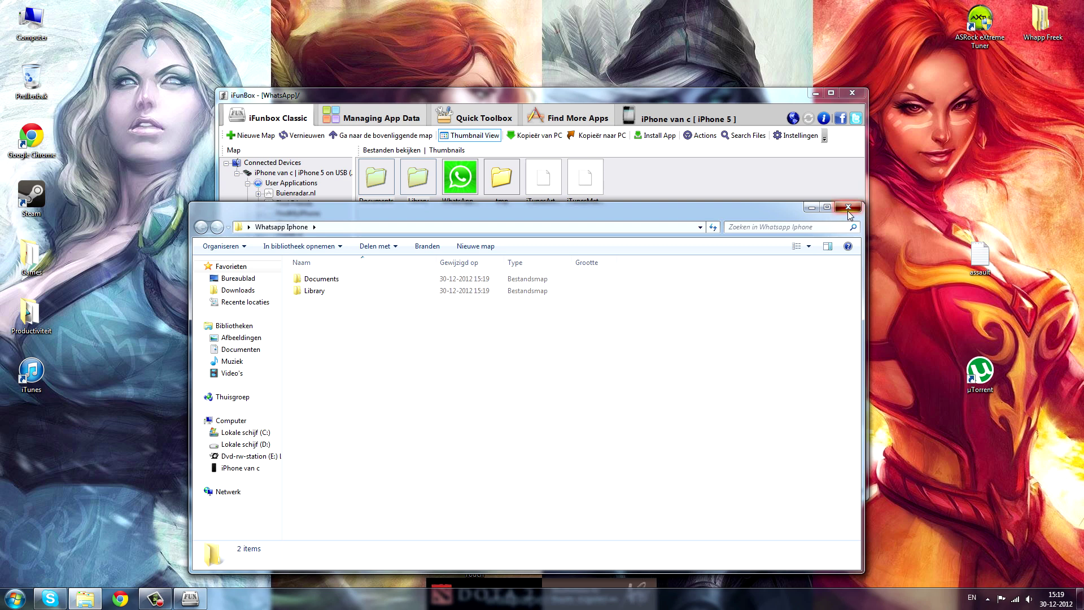
{"action": "left_click", "coordinate": [849, 209]}
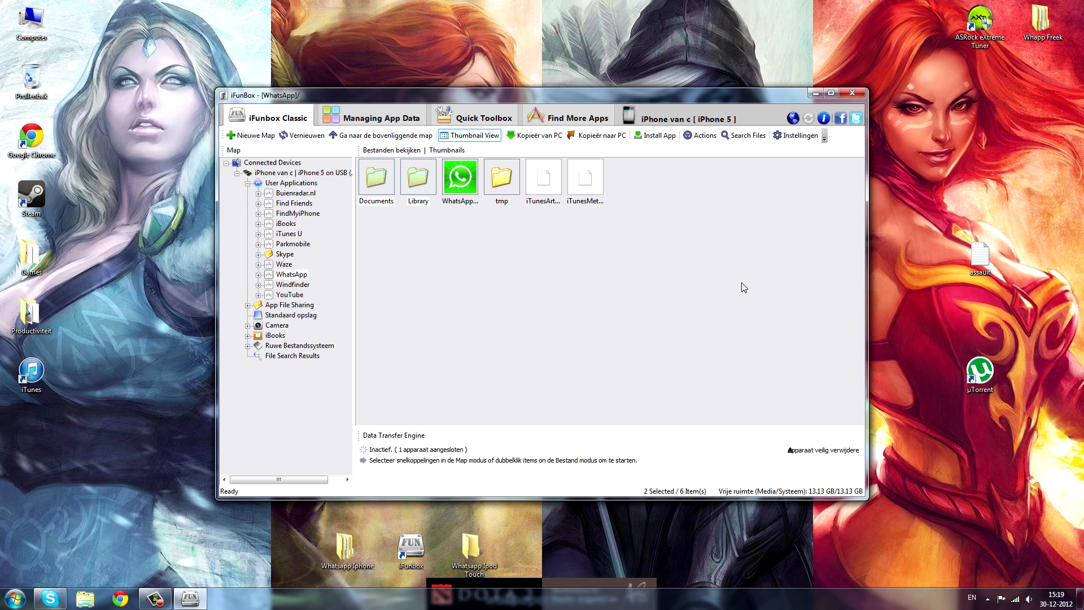
{"action": "left_click", "coordinate": [824, 451]}
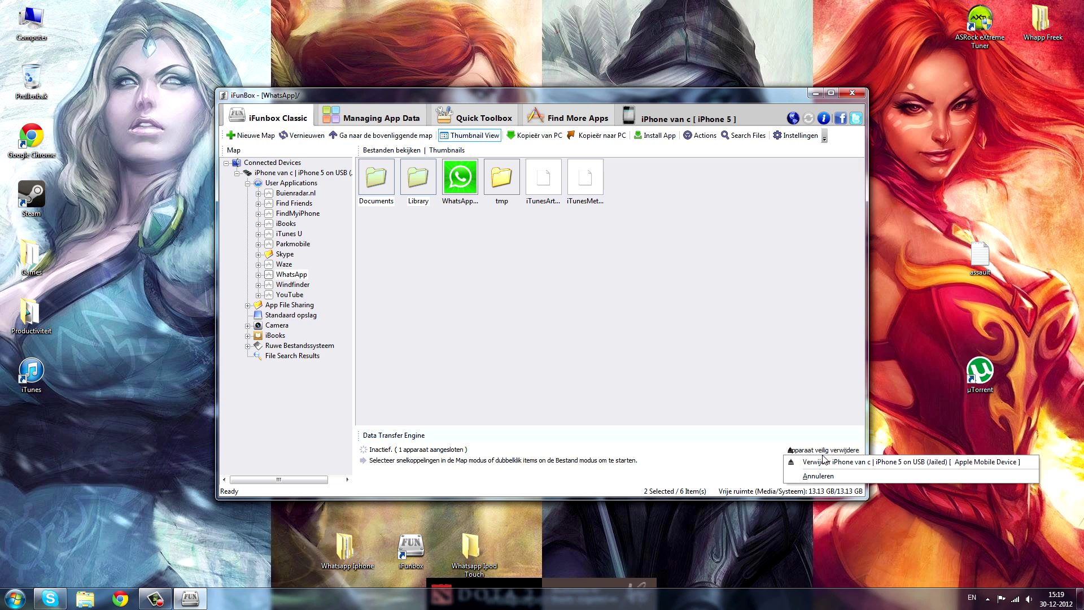
Choose Verwijder iPhone to eject the iPhone
{"action": "left_click", "coordinate": [816, 462]}
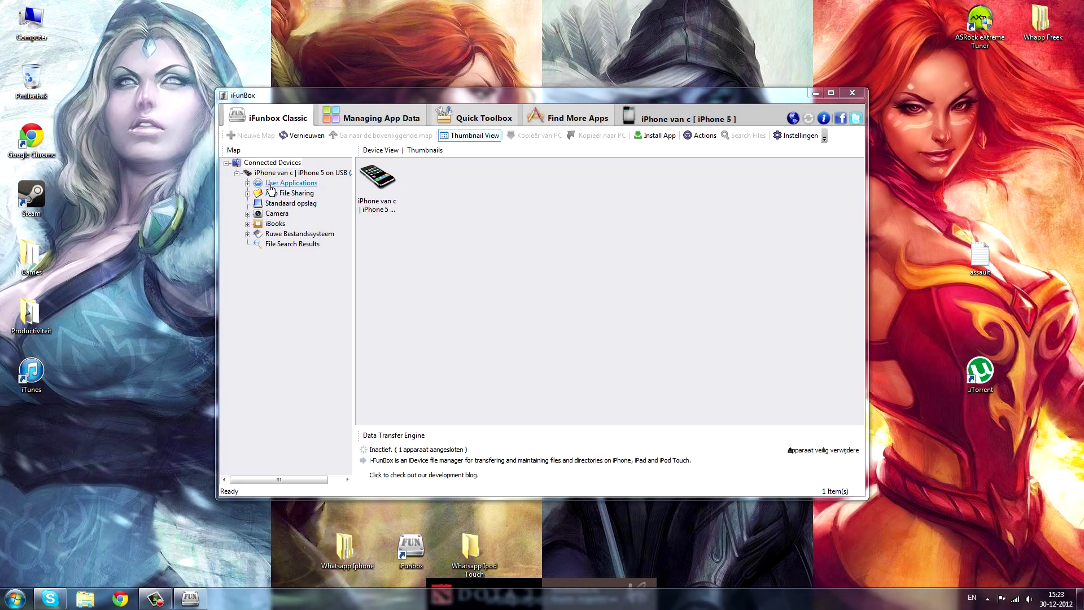
Copy WhatsApp's Documents and Library to the PC, browsing to the desktop
{"action": "left_click", "coordinate": [247, 183]}
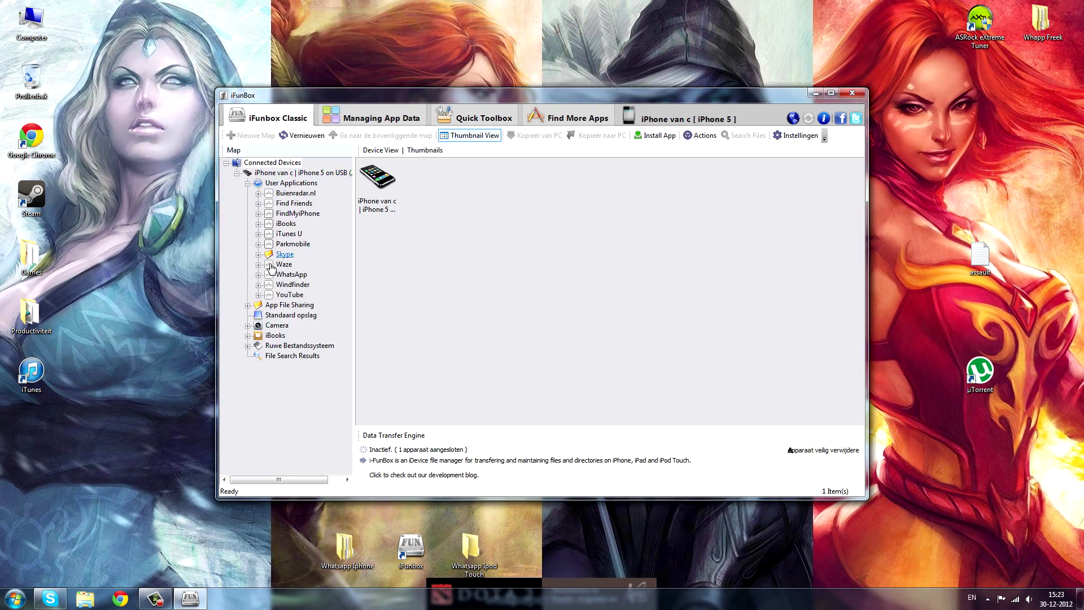
{"action": "left_click", "coordinate": [292, 275]}
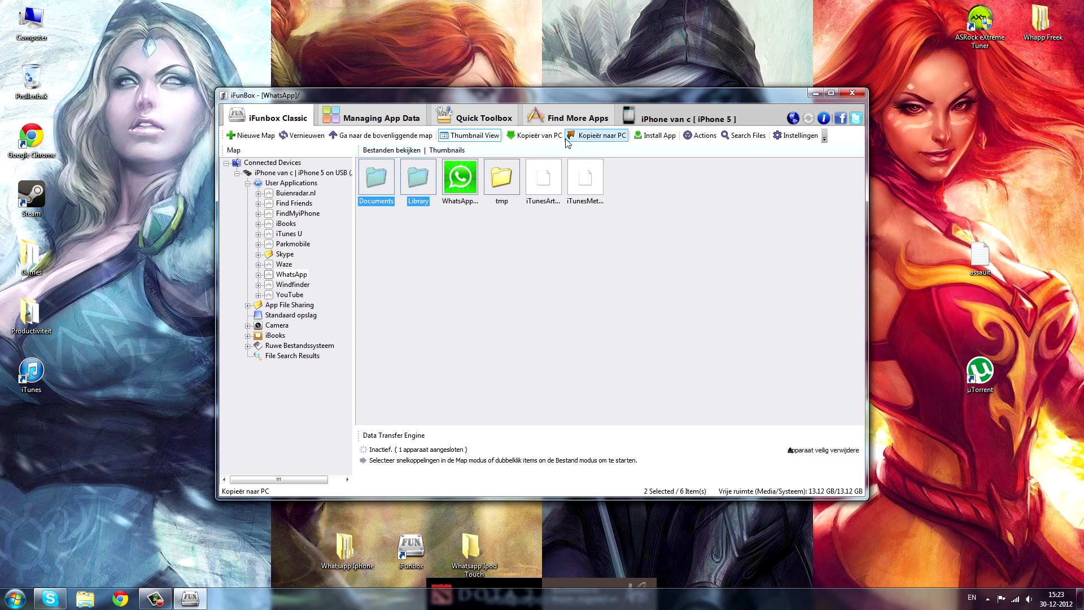
{"action": "left_click", "coordinate": [597, 136]}
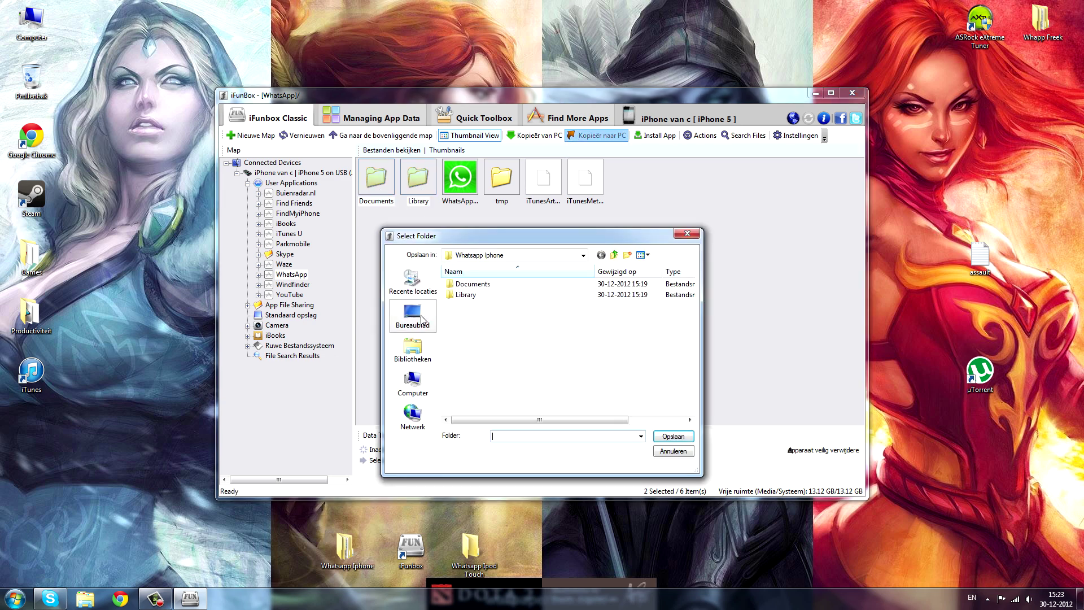
{"action": "left_click", "coordinate": [421, 320]}
Save the folders into Desktop\Whatsapp Ipod Touch and safely eject the iPhone
{"action": "left_click", "coordinate": [635, 408]}
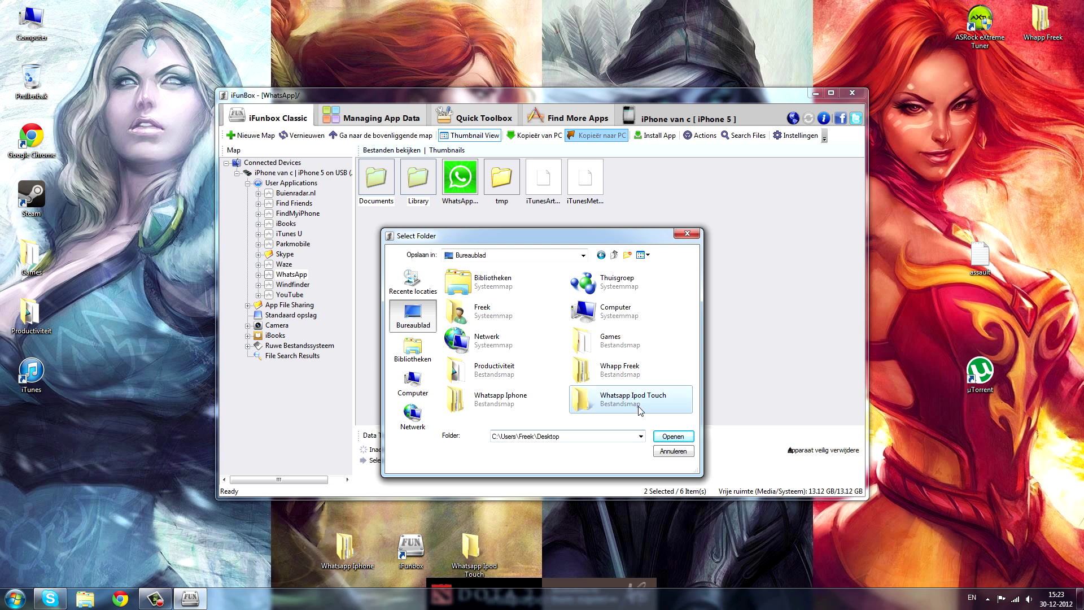
{"action": "double_click", "coordinate": [640, 405]}
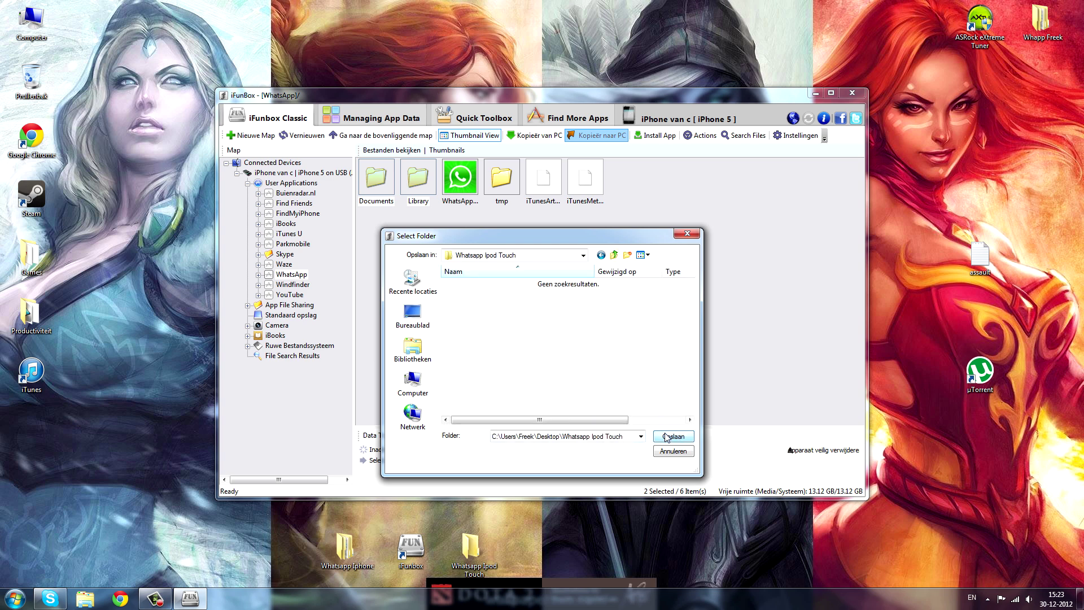
{"action": "left_click", "coordinate": [666, 437]}
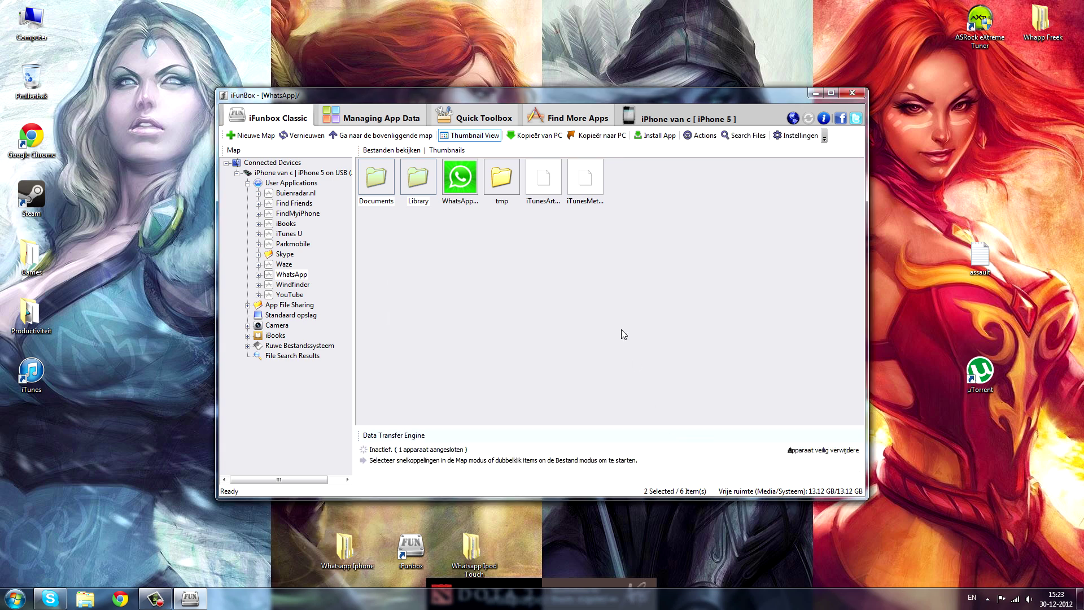
{"action": "left_click", "coordinate": [844, 450]}
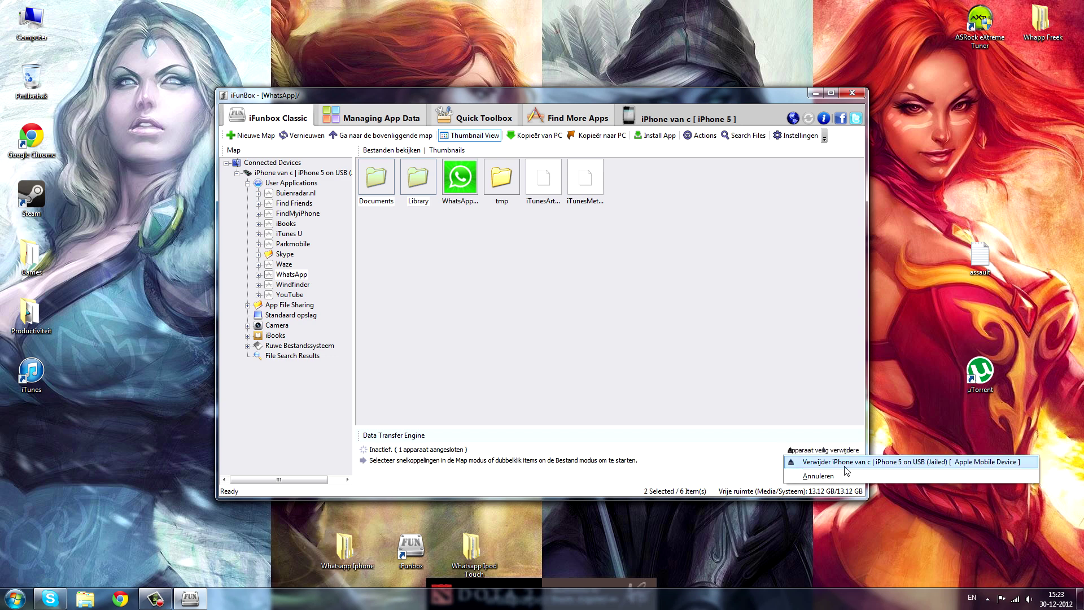
{"action": "left_click", "coordinate": [846, 463]}
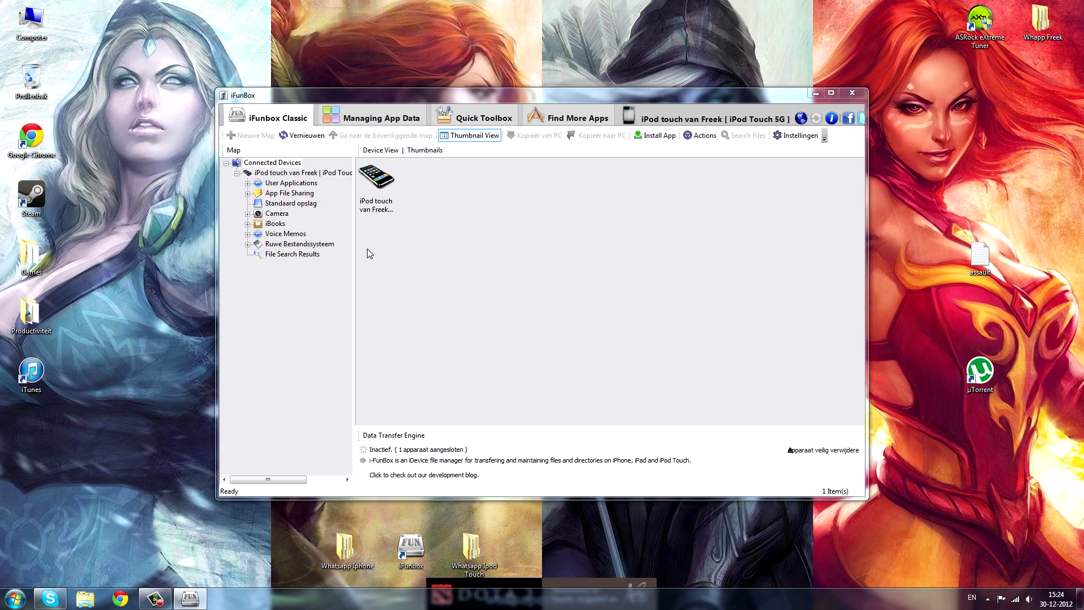
Use Install App to install WhatsApp 2.8.7 from the Mobile Applications folder
{"action": "left_click", "coordinate": [654, 136]}
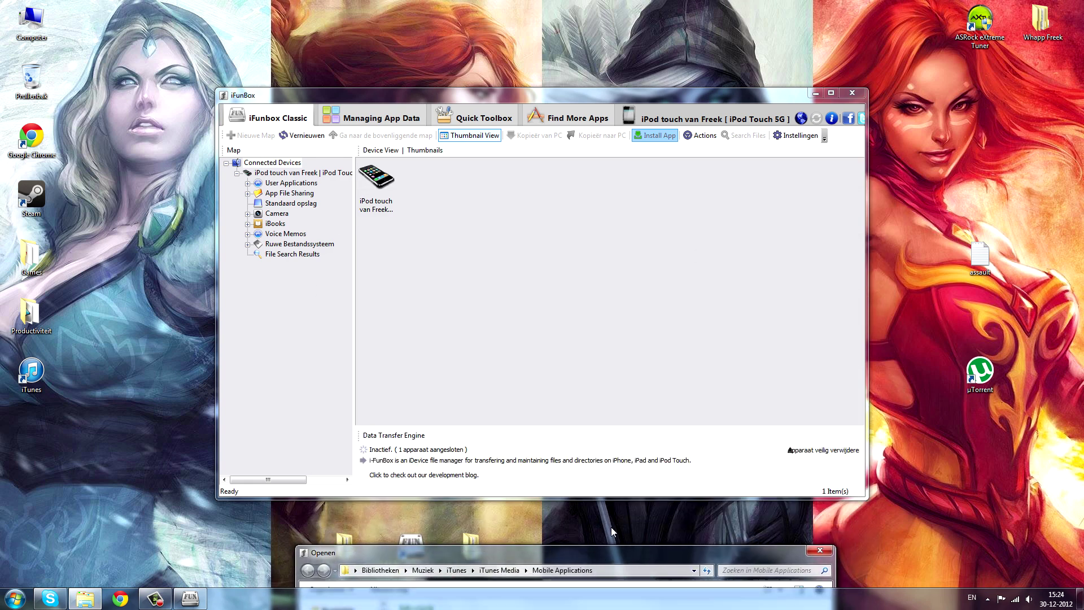
{"action": "left_click_drag", "start_coordinate": [624, 330], "coordinate": [612, 231]}
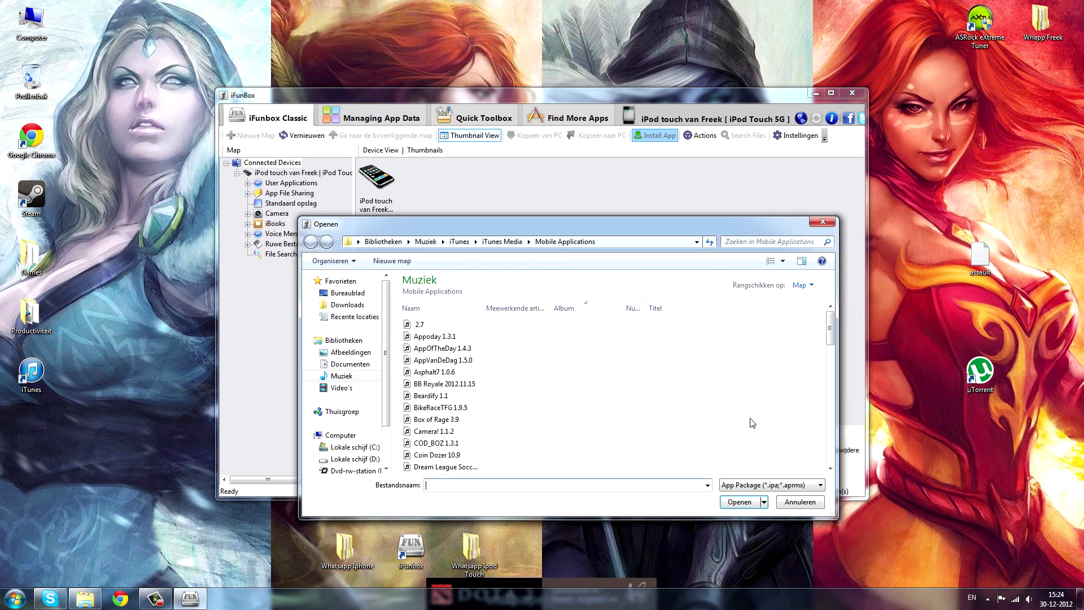
{"action": "left_click", "coordinate": [543, 412]}
{"action": "key", "text": "w"}
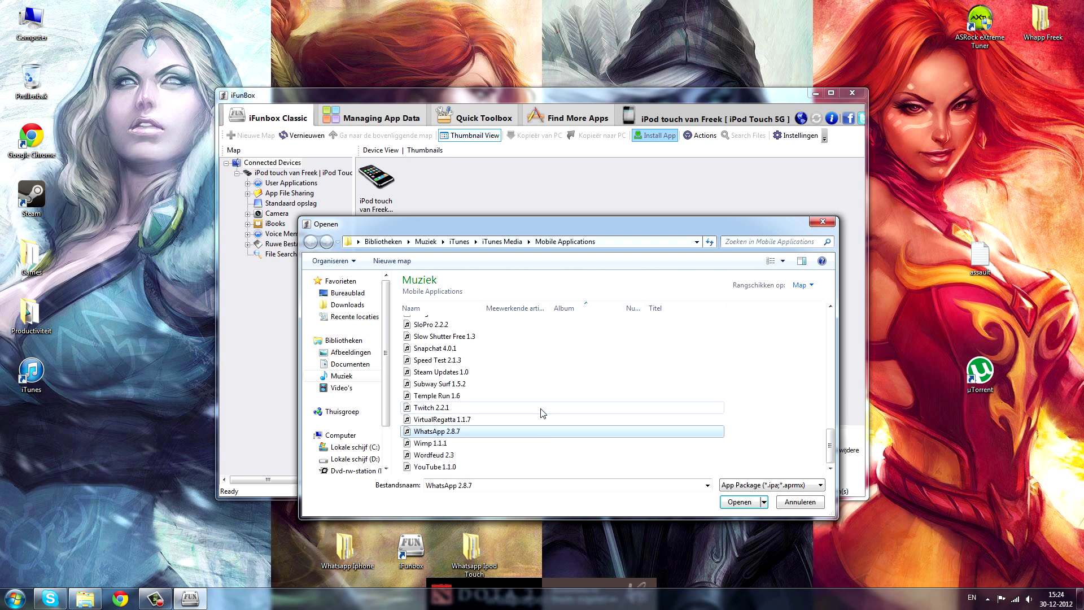
{"action": "left_click", "coordinate": [739, 502]}
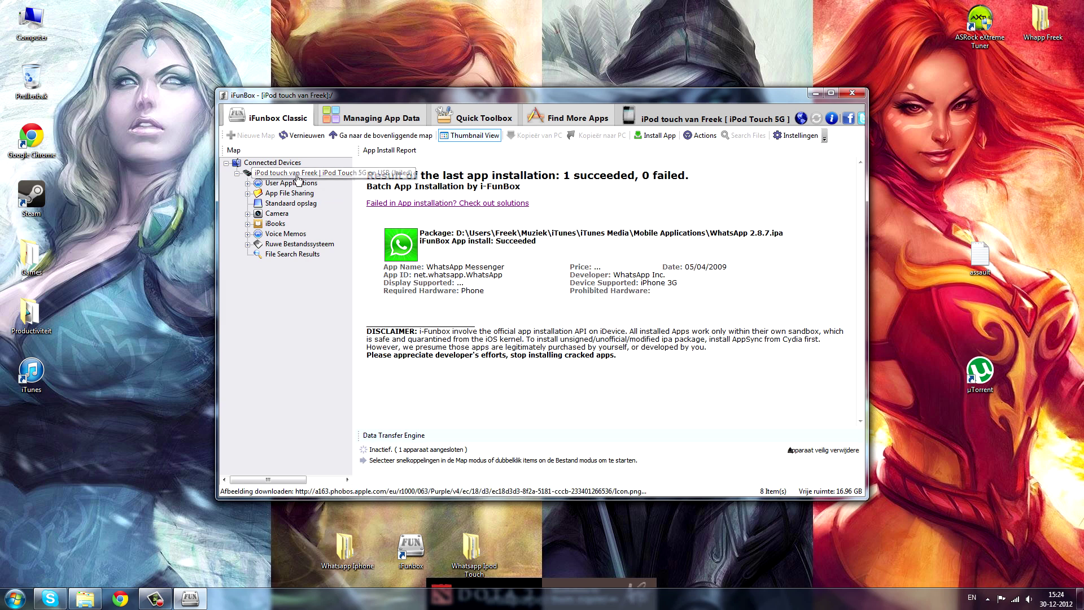
Drag Documents and Library from Whatsapp Ipod Touch into WhatsApp's iPod app folder
{"action": "left_click", "coordinate": [276, 186]}
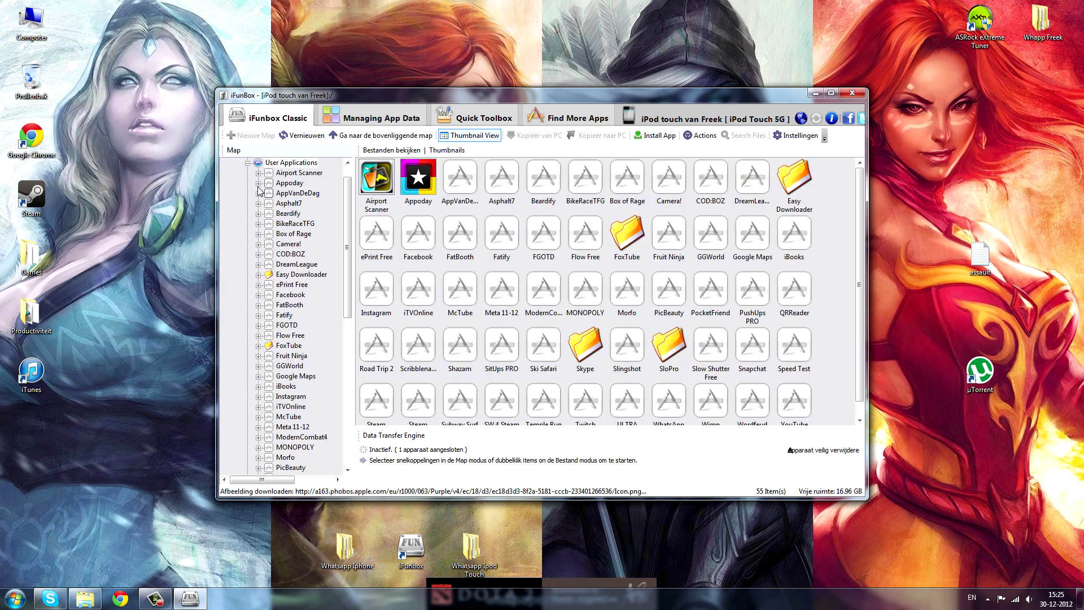
{"action": "left_click_drag", "start_coordinate": [349, 201], "coordinate": [354, 345]}
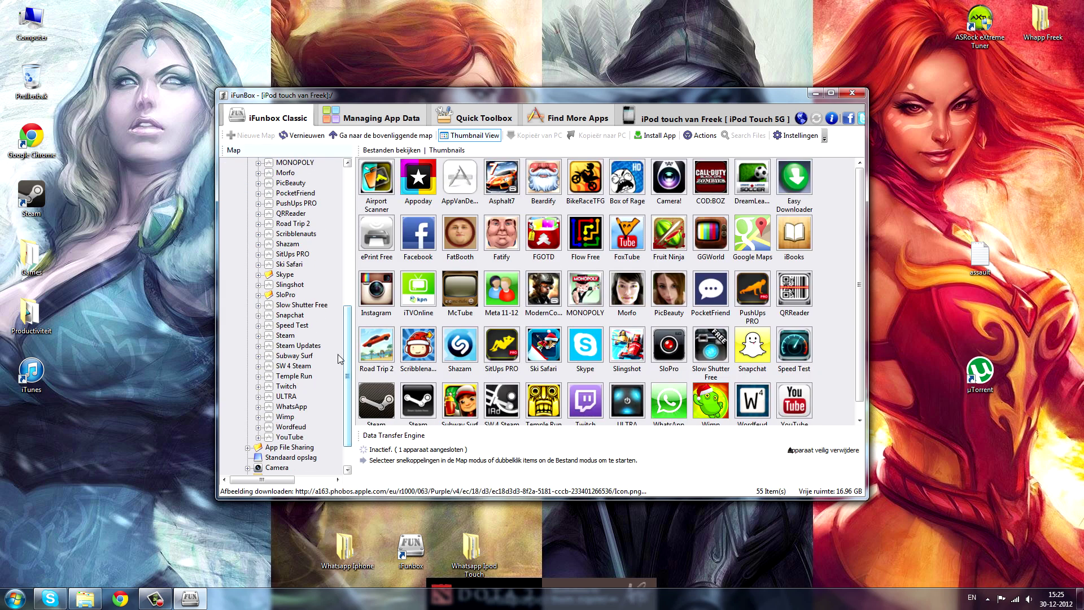
{"action": "left_click", "coordinate": [291, 407]}
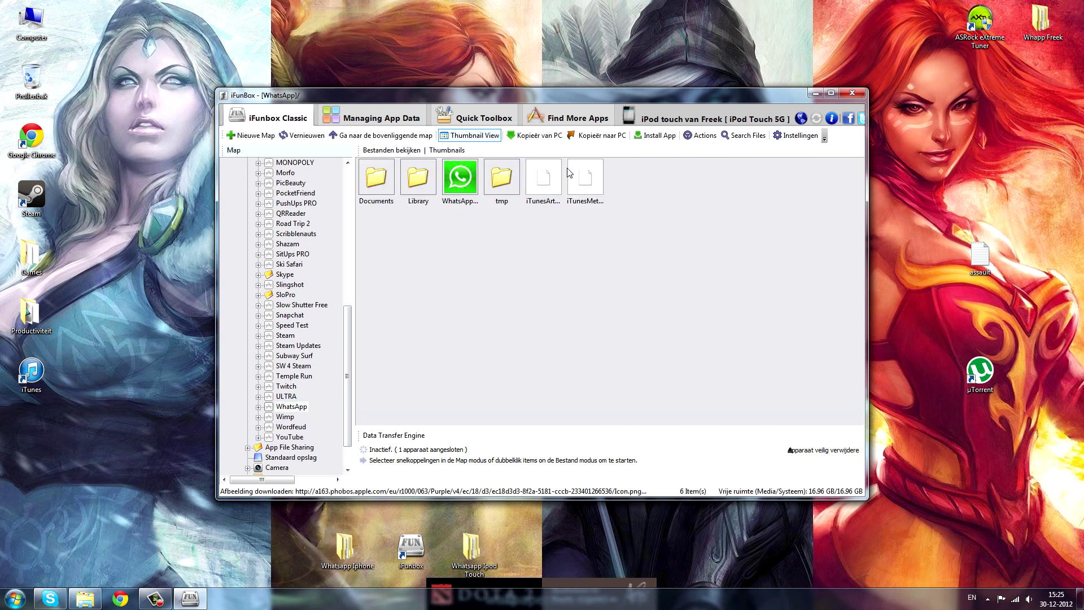
{"action": "double_click", "coordinate": [450, 547]}
{"action": "left_click_drag", "start_coordinate": [344, 334], "coordinate": [376, 254]}
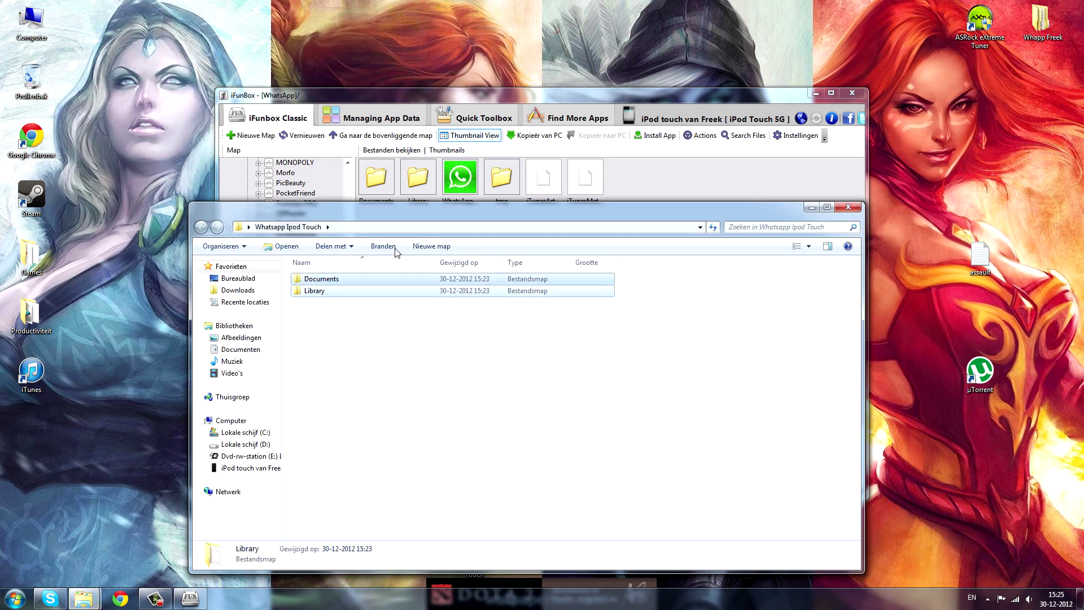
{"action": "left_click_drag", "start_coordinate": [405, 211], "coordinate": [676, 386]}
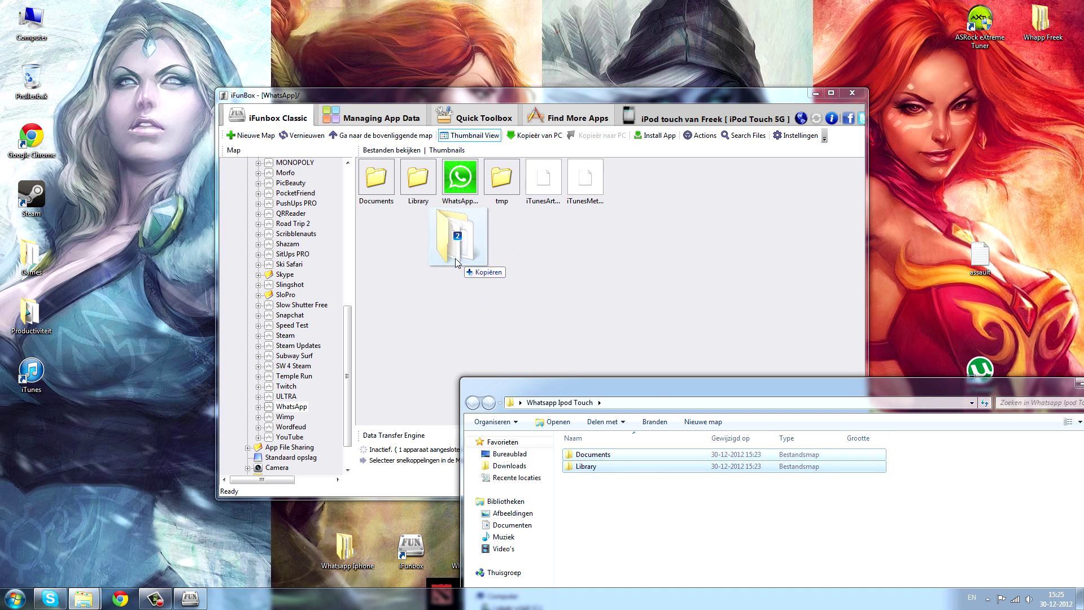
{"action": "left_click_drag", "start_coordinate": [660, 464], "coordinate": [520, 346]}
{"action": "left_click_drag", "start_coordinate": [584, 387], "coordinate": [302, 254]}
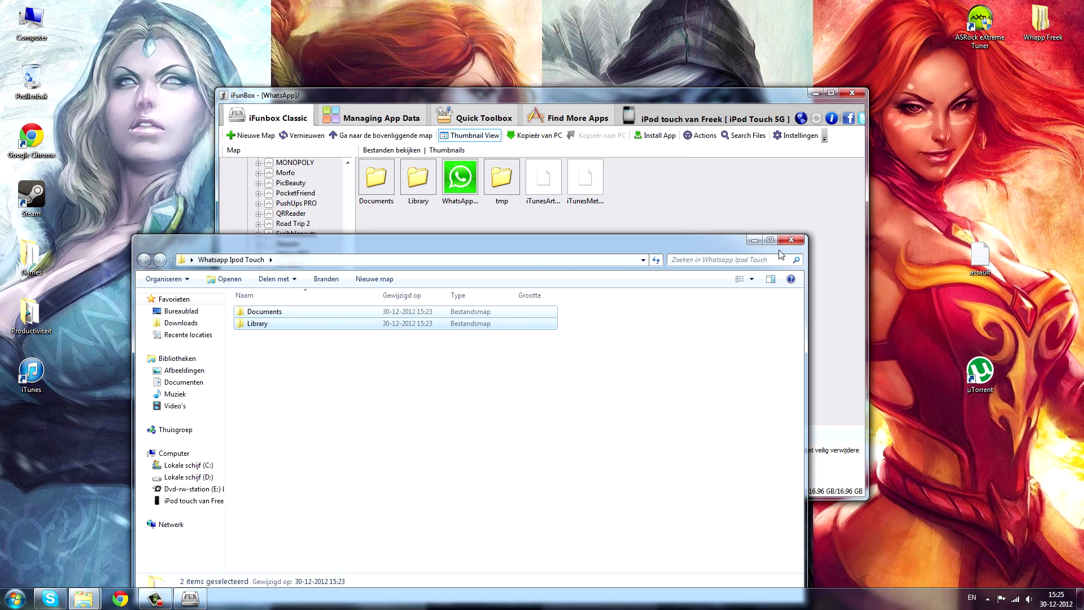